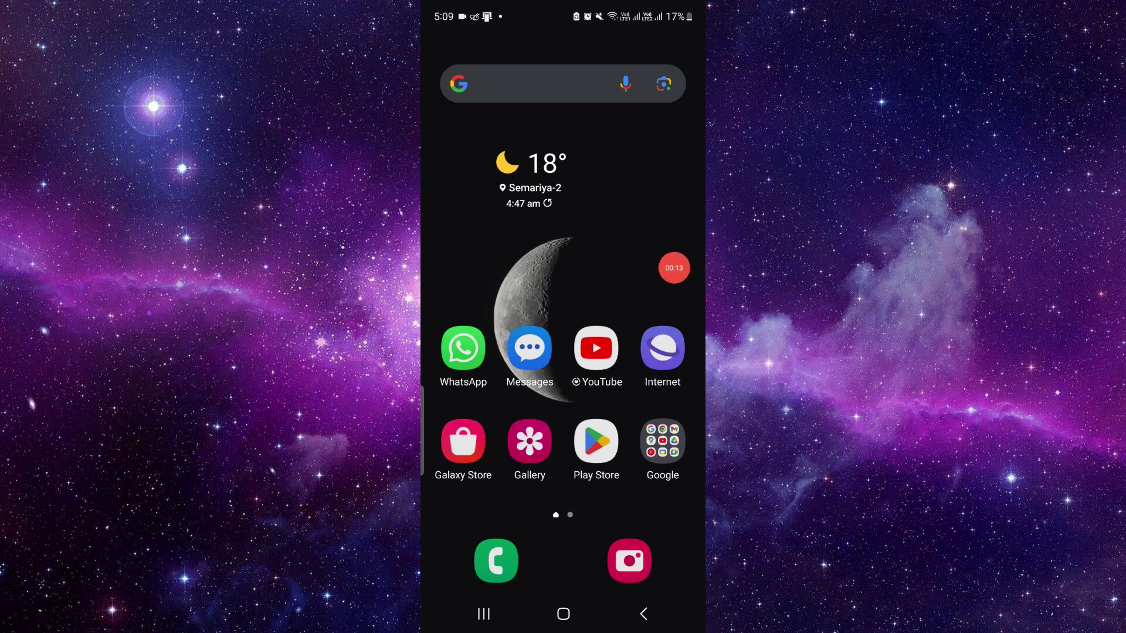
# Reopen the Apptopia Happy Meal App page from the recent apps list.
pyautogui.click(483, 614)
pyautogui.click(563, 299)
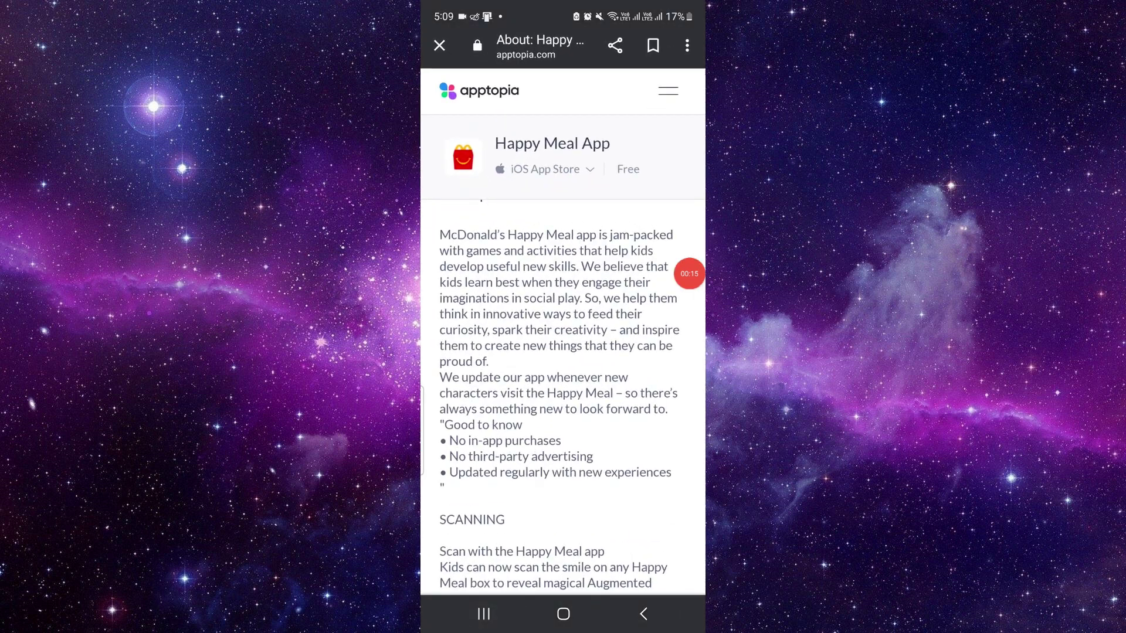
pyautogui.scroll(3, 563, 352)
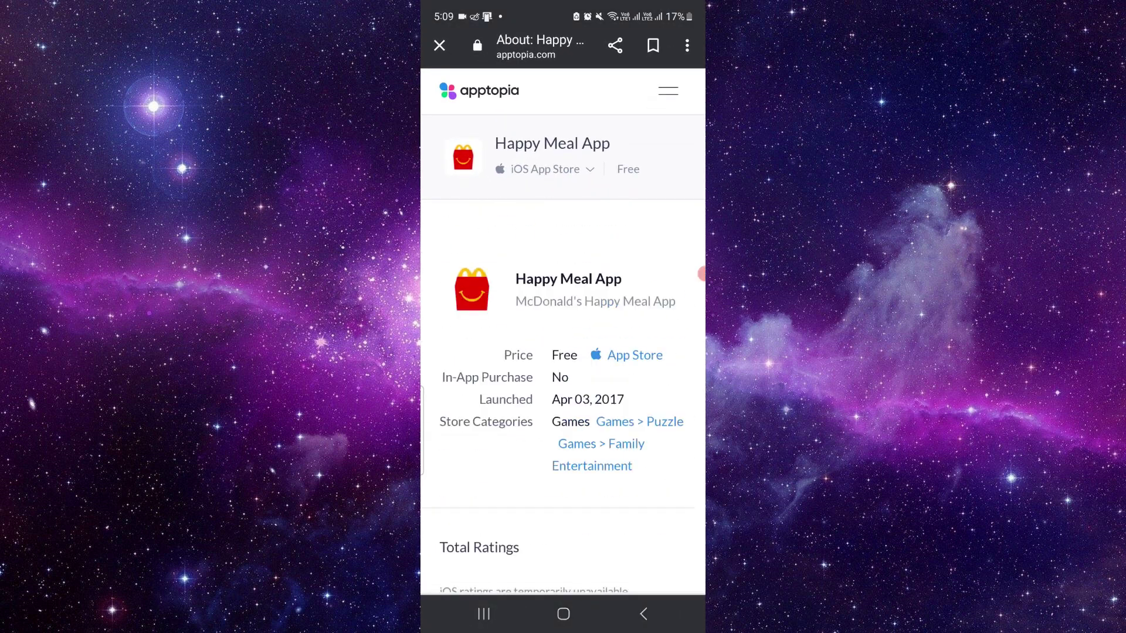
pyautogui.scroll(-10, 563, 374)
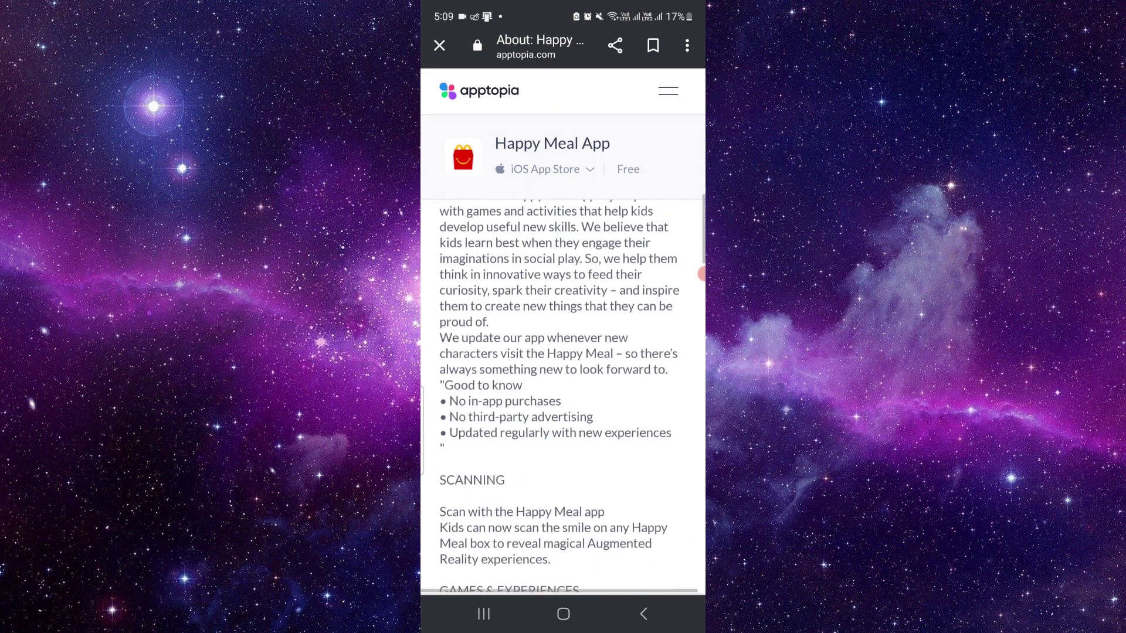
pyautogui.scroll(-5, 563, 397)
pyautogui.scroll(-1, 563, 396)
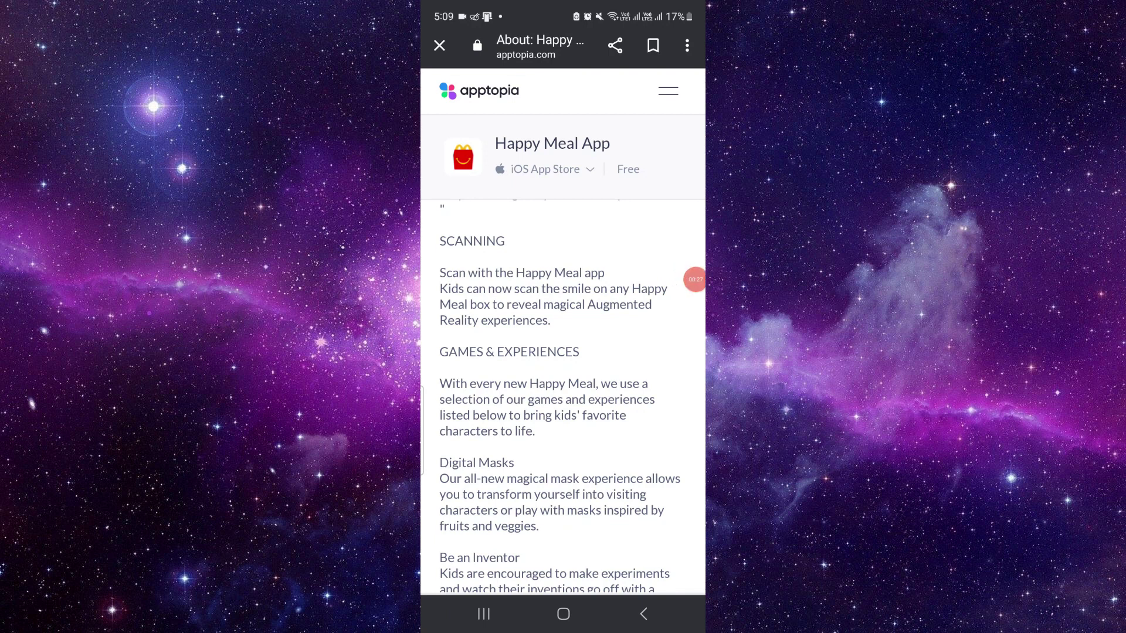
pyautogui.scroll(-3, 564, 396)
pyautogui.scroll(-5, 563, 396)
pyautogui.scroll(-2, 564, 396)
pyautogui.scroll(-5, 564, 396)
pyautogui.scroll(-1, 563, 397)
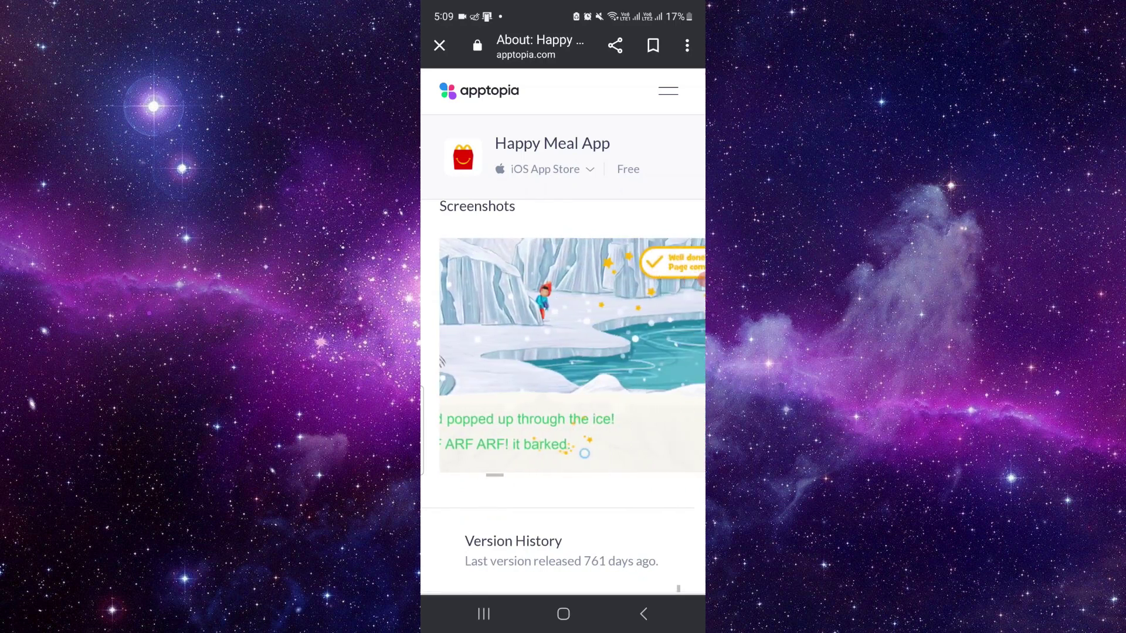
# Swipe to the next Happy Meal screenshot, then go to the Android home screen.
pyautogui.moveTo(567, 453); pyautogui.dragTo(422, 453)
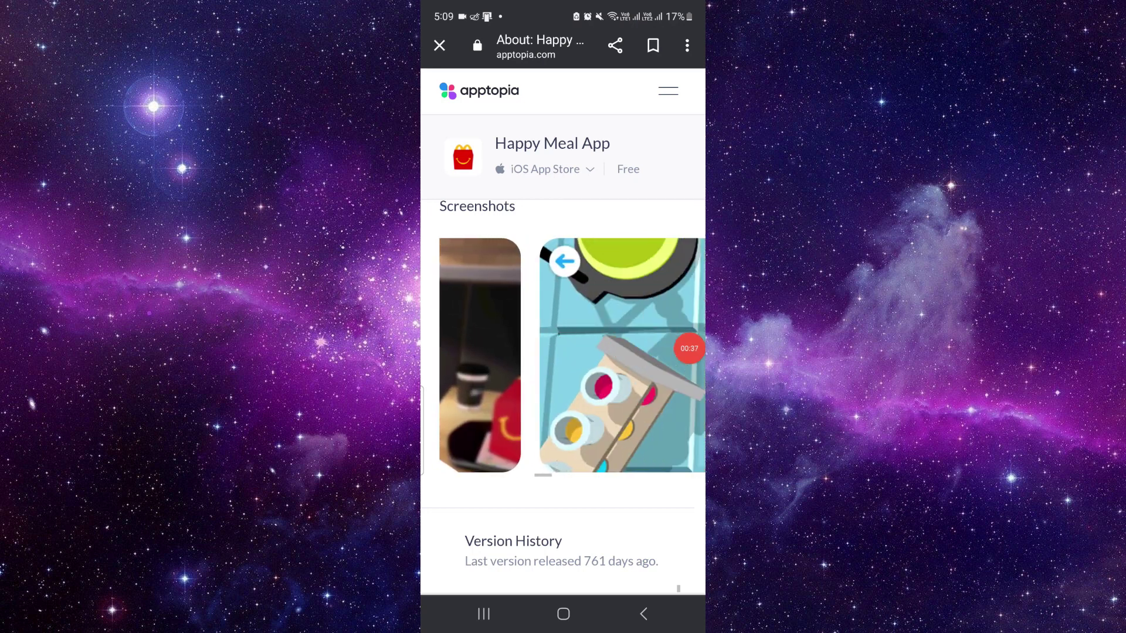
pyautogui.scroll(-10, 563, 396)
pyautogui.scroll(10, 564, 395)
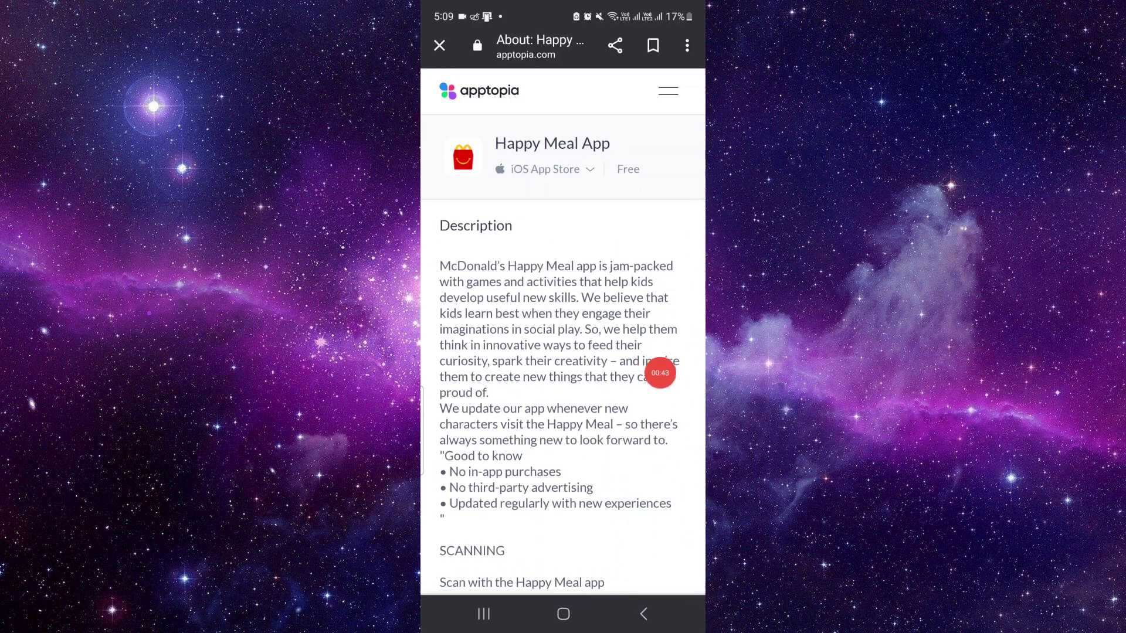
pyautogui.scroll(10, 563, 396)
pyautogui.scroll(1, 563, 352)
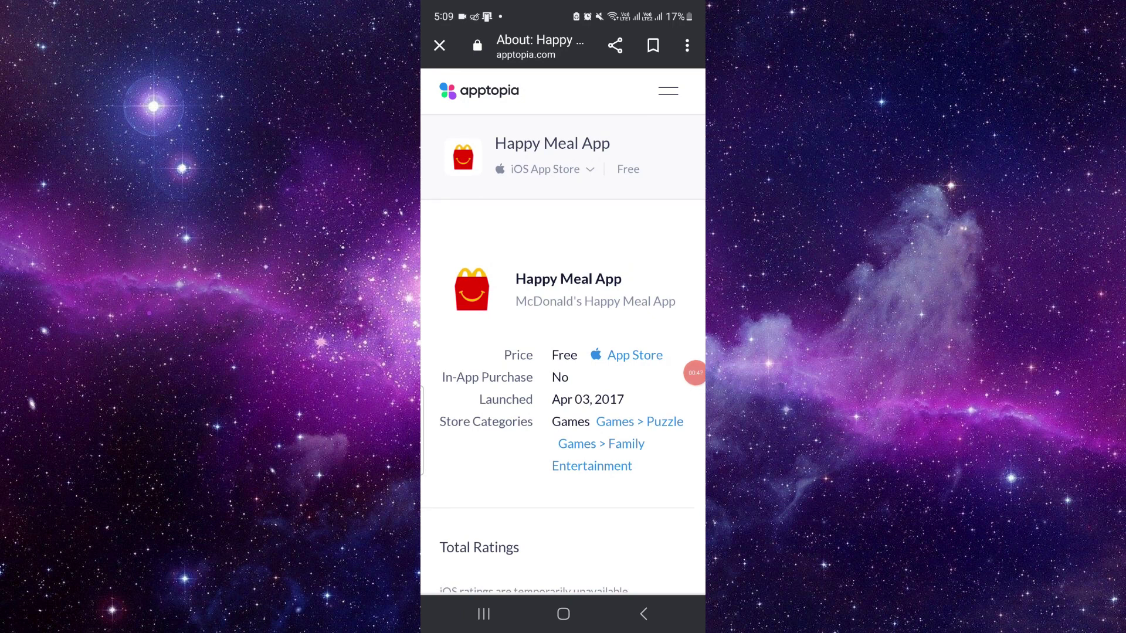
pyautogui.click(563, 614)
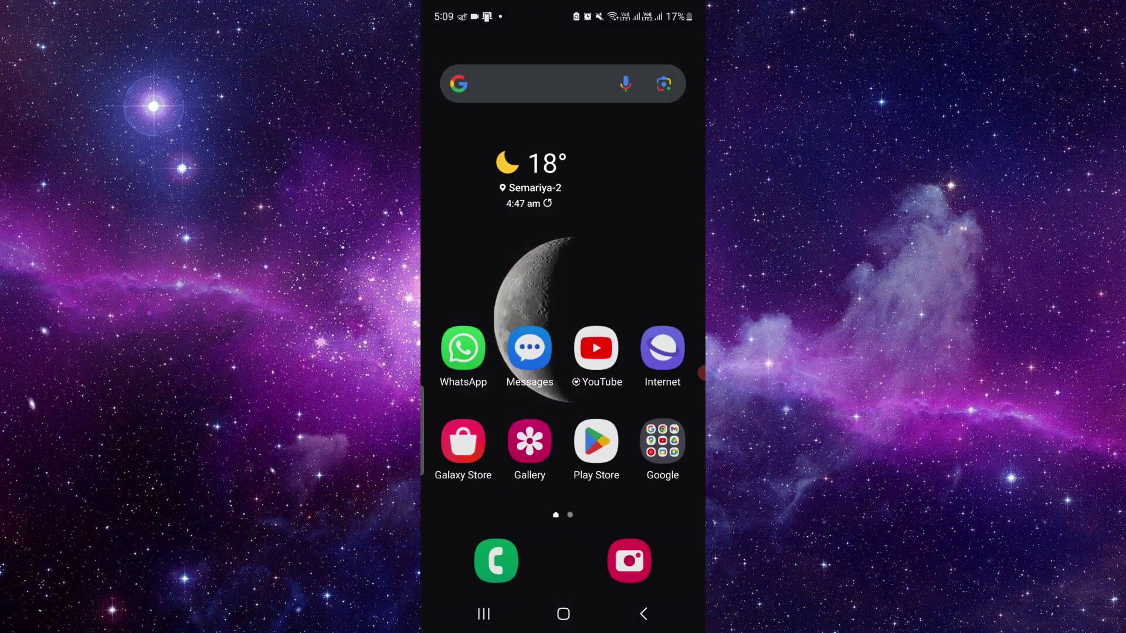